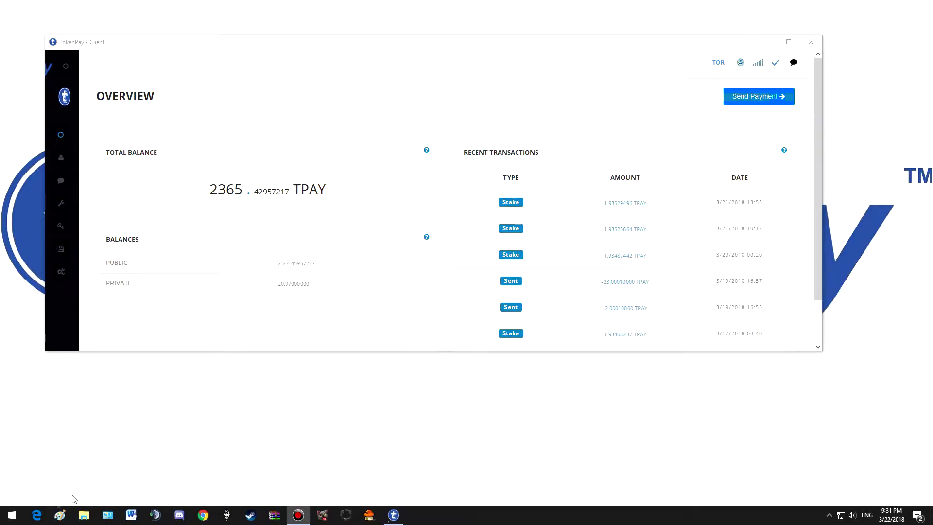
- Launch Run with %appdata% and open the TokenPay folder inside AppData\Roaming
click(12, 515)
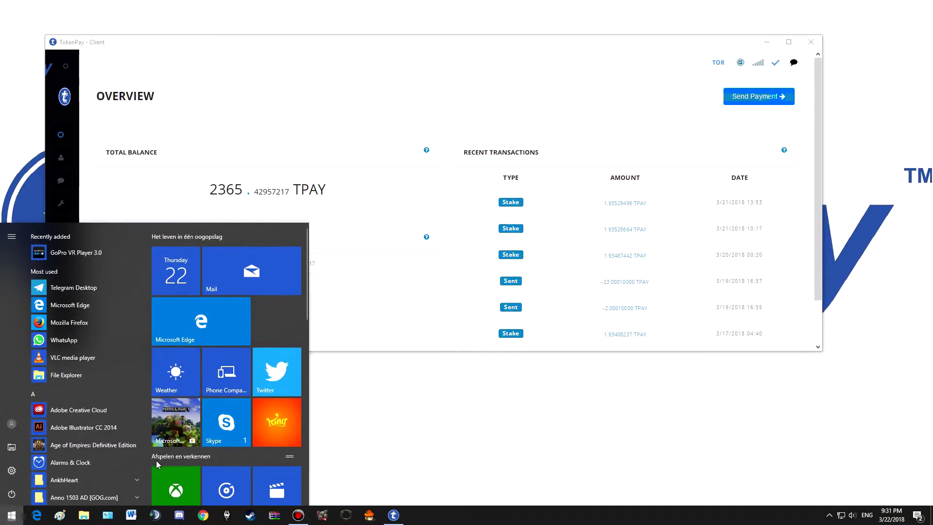
text(run)
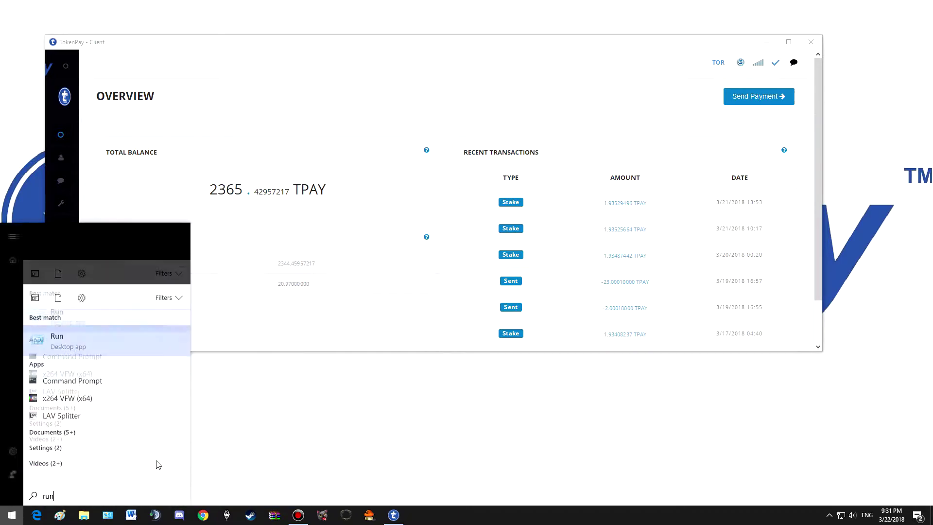
click(79, 275)
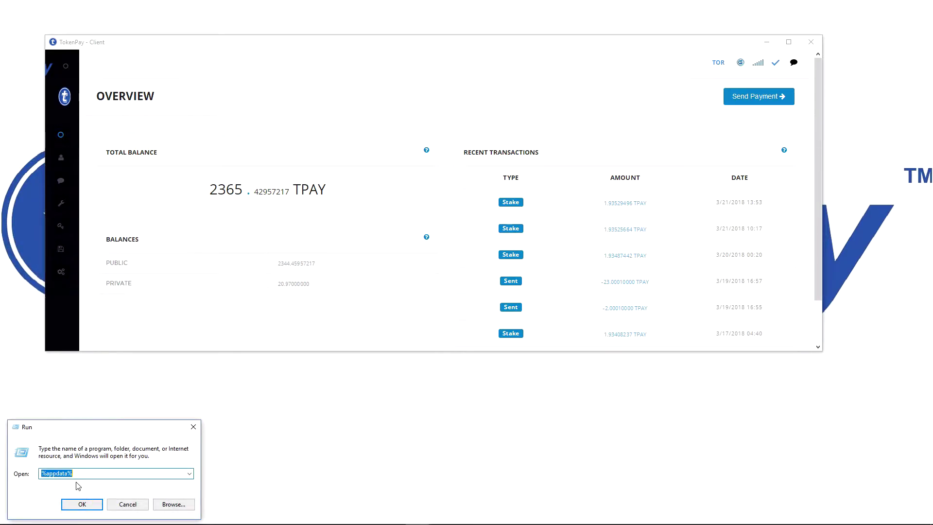
click(87, 505)
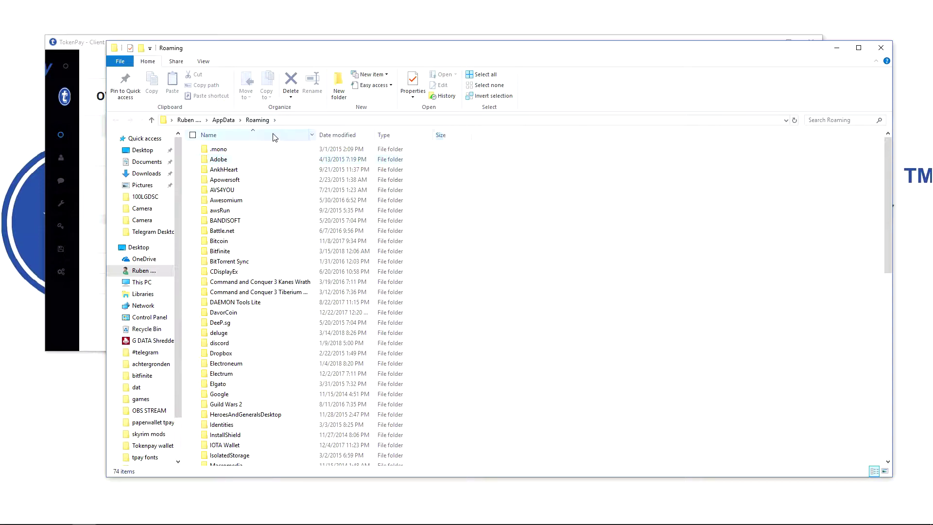
scroll(271, 175, down, 6)
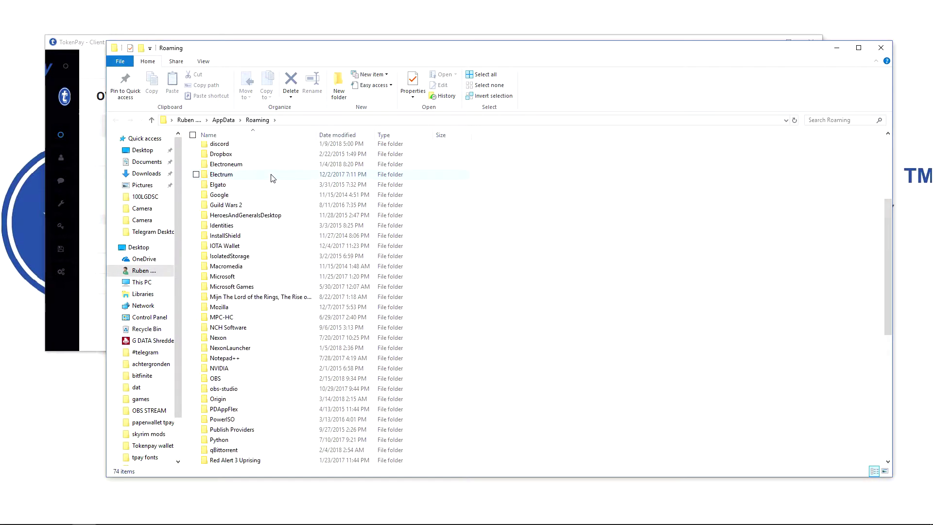
scroll(271, 179, down, 3)
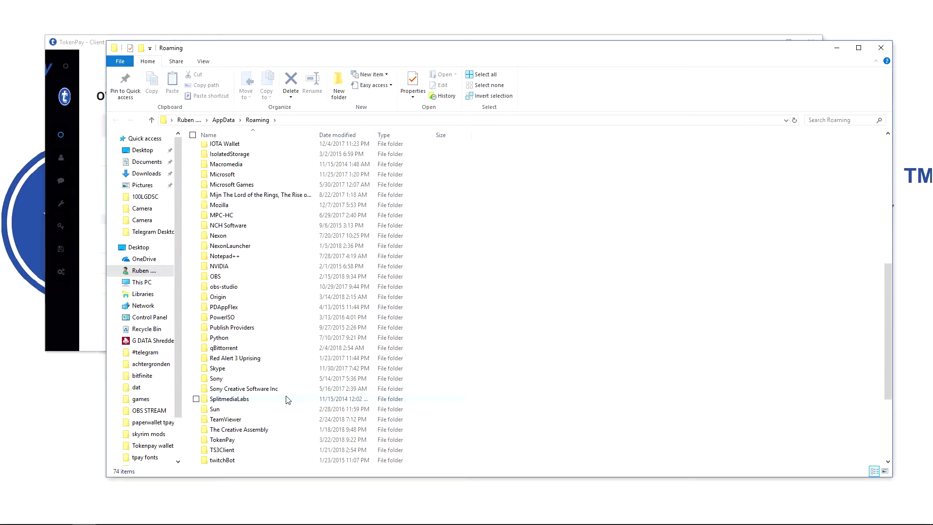
scroll(275, 381, down, 3)
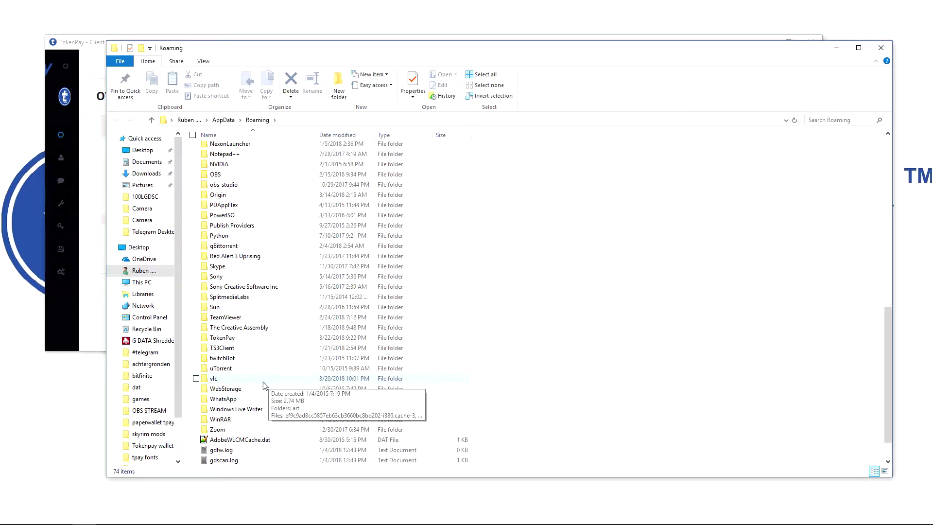
click(243, 338)
double_click(244, 338)
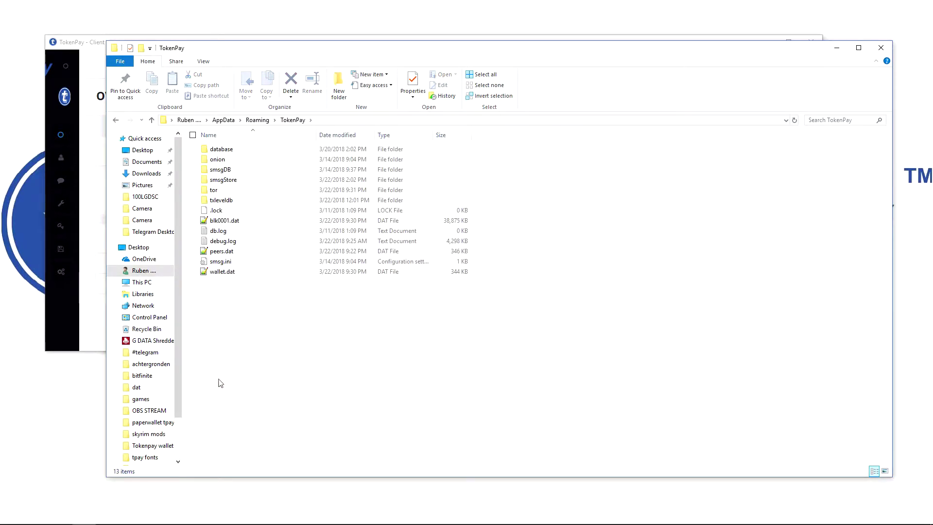
- Drag wallet.dat out of the TokenPay folder onto the desktop as a backup
click(232, 272)
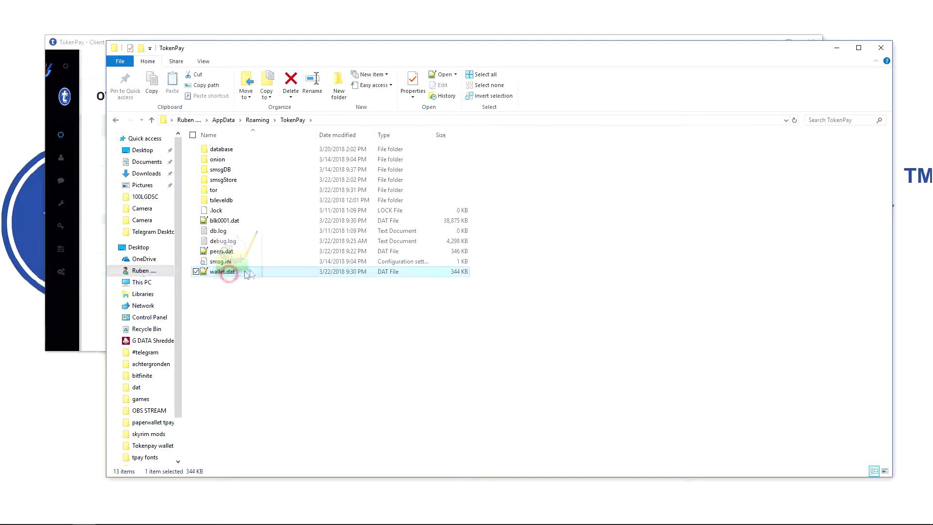
drag(239, 274, 67, 396)
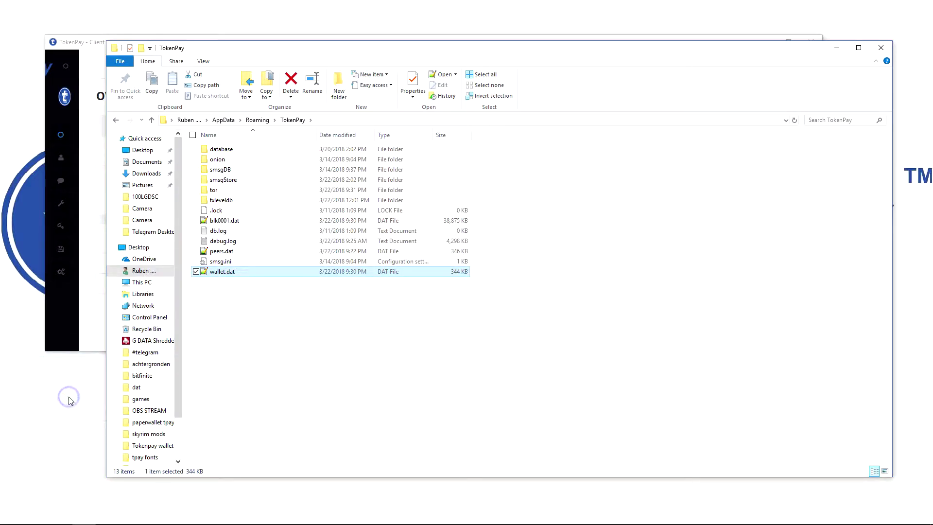
drag(229, 271, 69, 396)
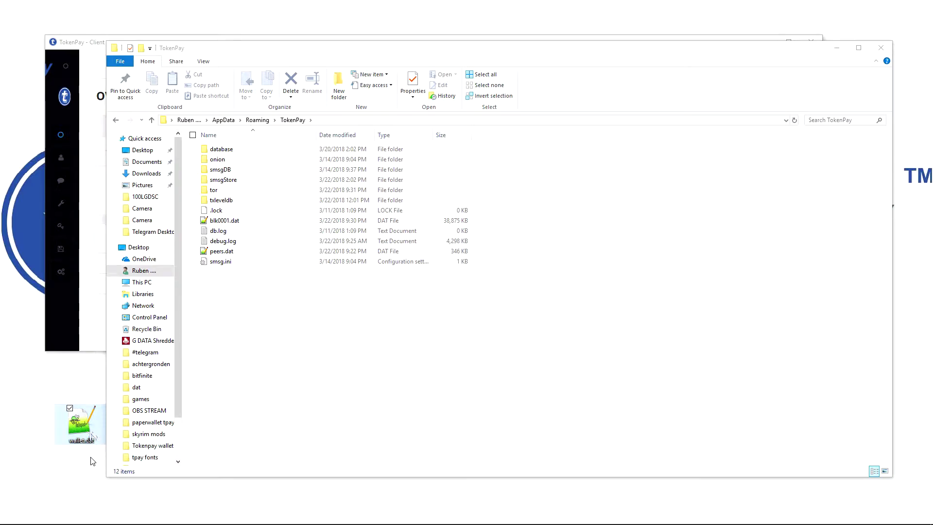
- Delete the TokenPay folder from Roaming, closing the TokenPay client to release it and retrying
click(116, 120)
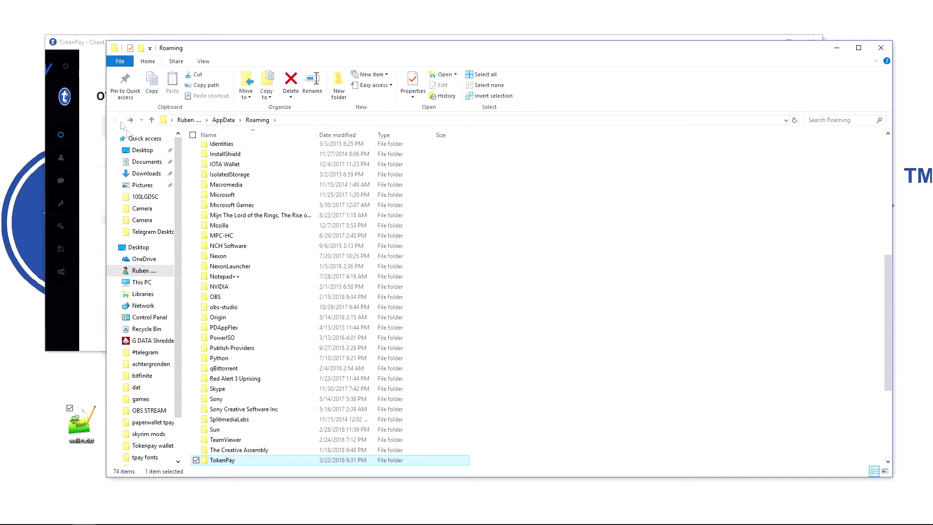
right_click(227, 459)
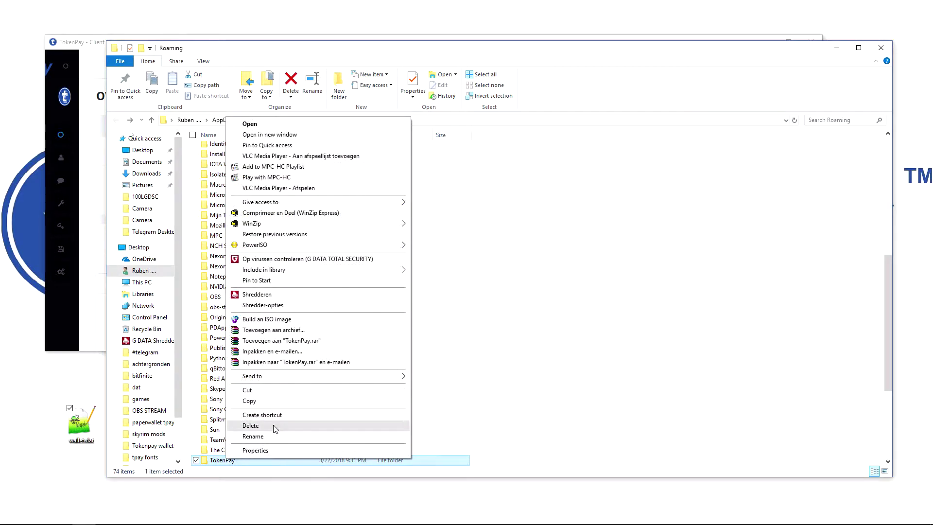
click(273, 425)
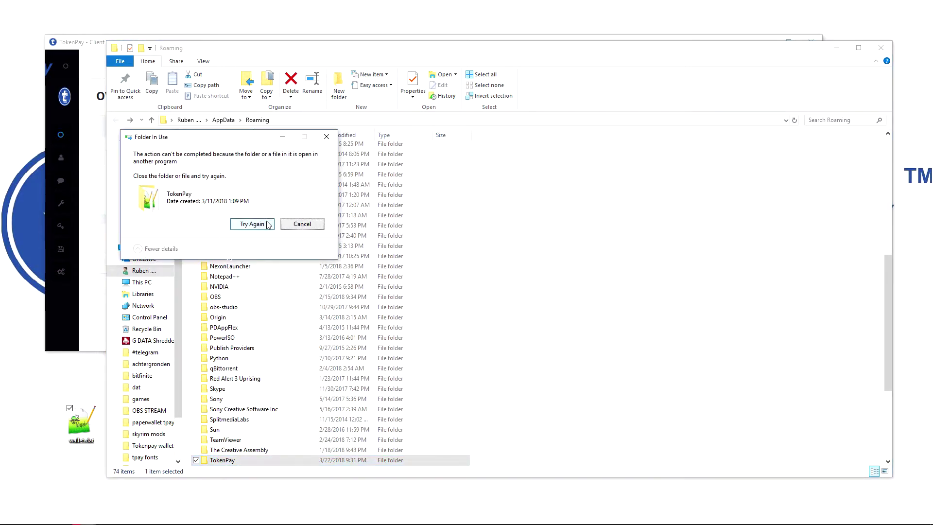
click(78, 39)
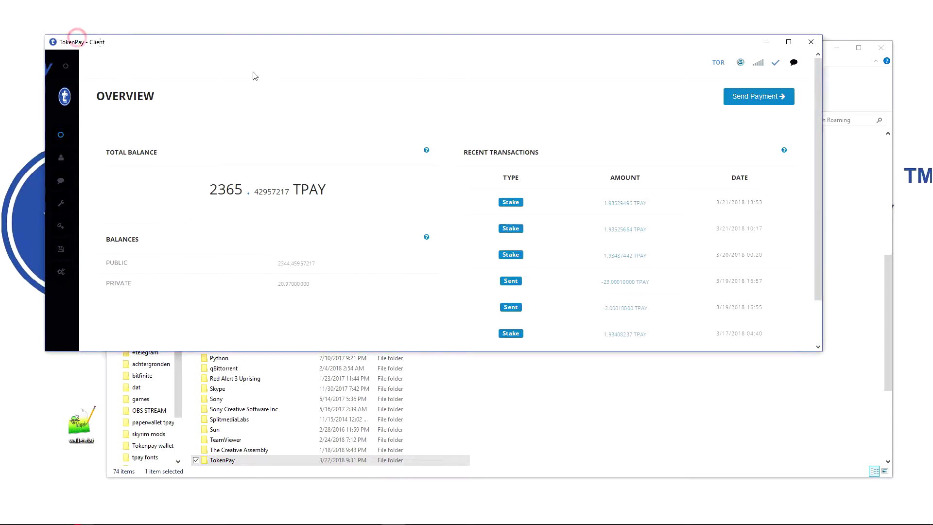
click(811, 41)
click(253, 224)
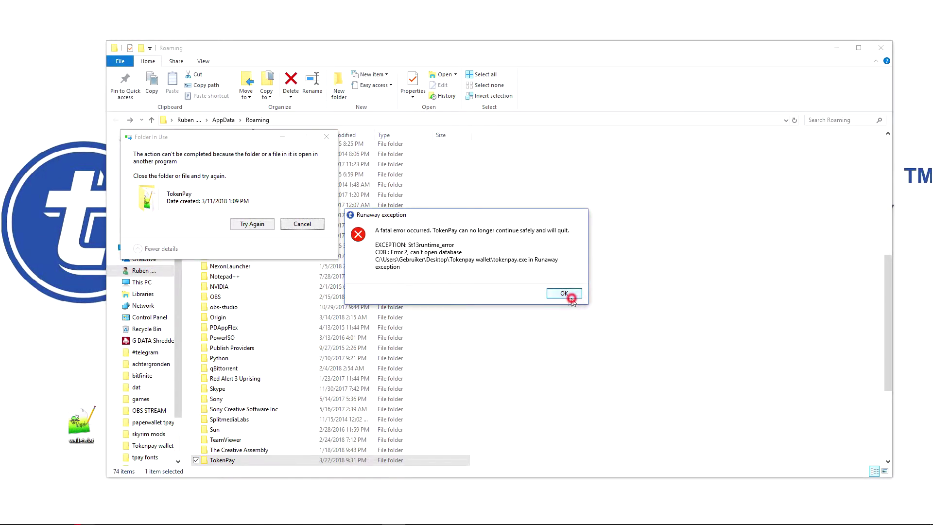
- Dismiss the TokenPay fatal error, retry the folder deletion, and close the Roaming window
click(564, 293)
click(263, 224)
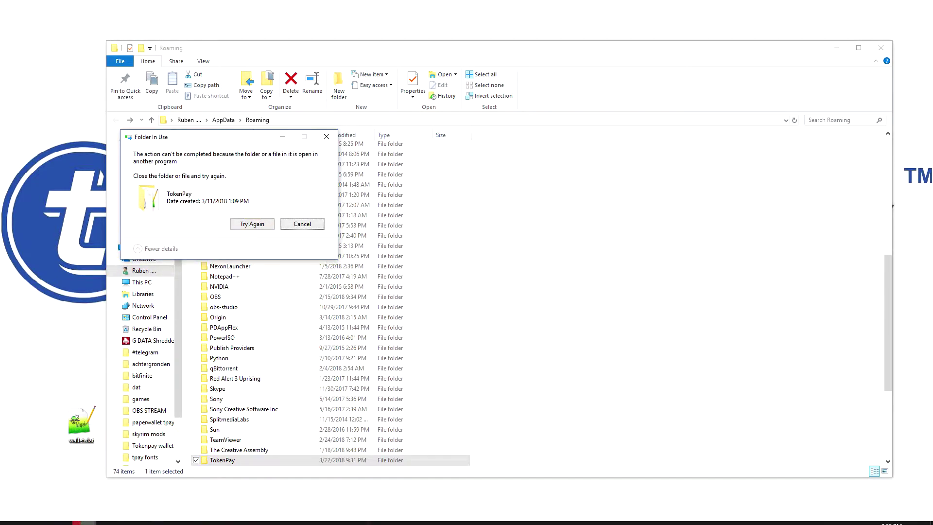
mouse_move(83, 521)
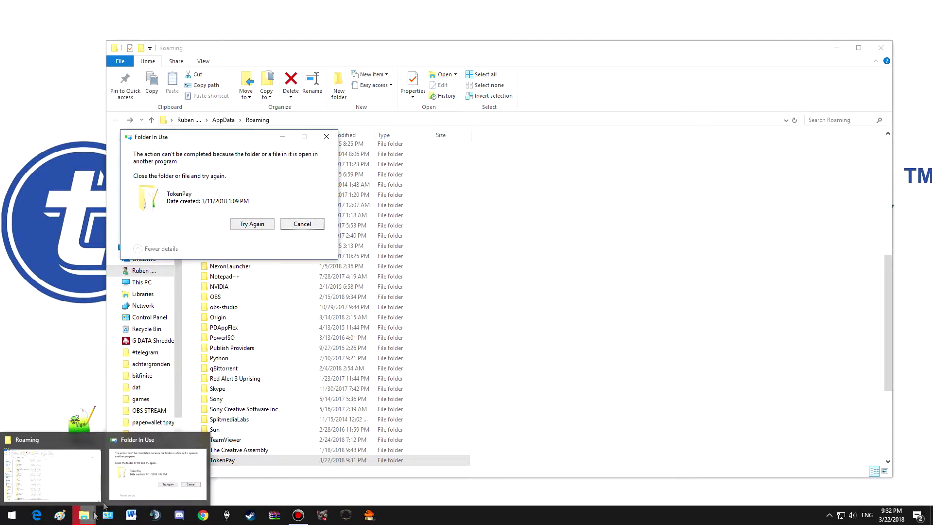
click(94, 474)
click(882, 48)
click(247, 225)
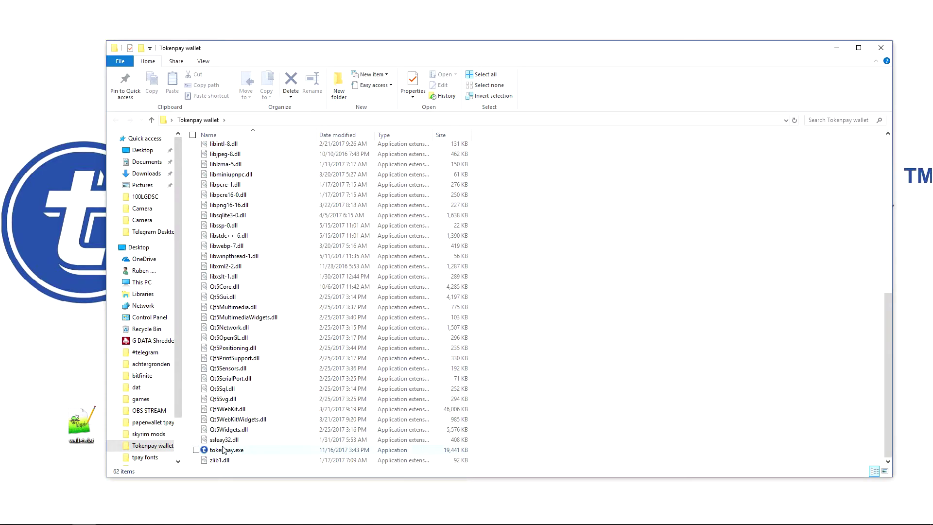
- Run tokenpay.exe as administrator, then search for and open the Windows Run prompt
right_click(223, 449)
click(281, 154)
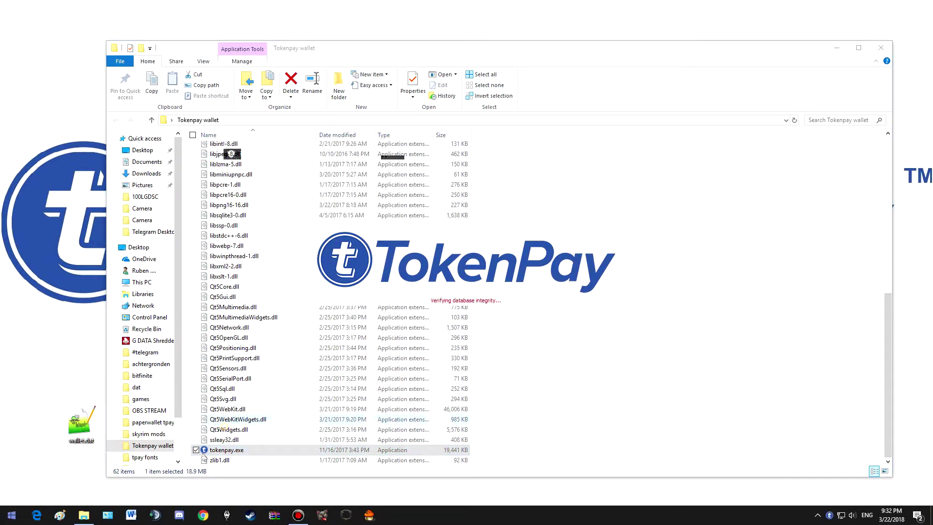
key(super)
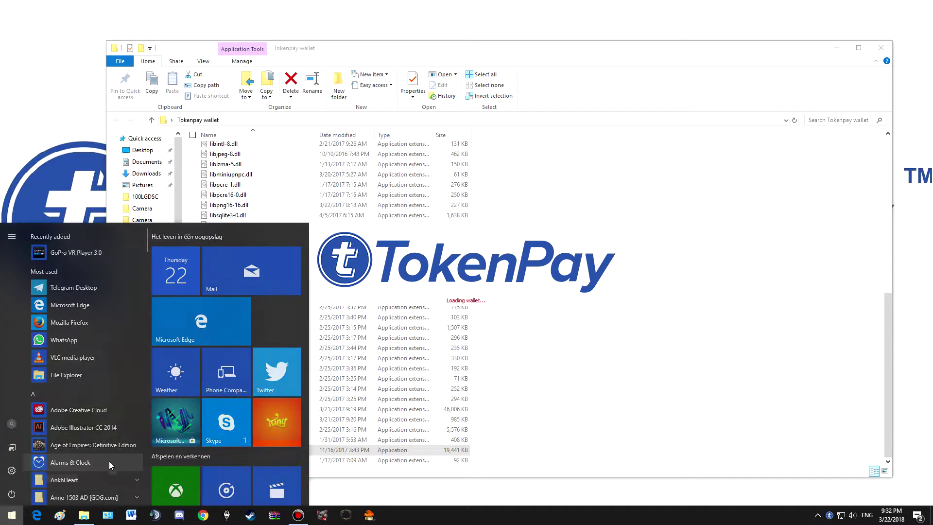
text(run)
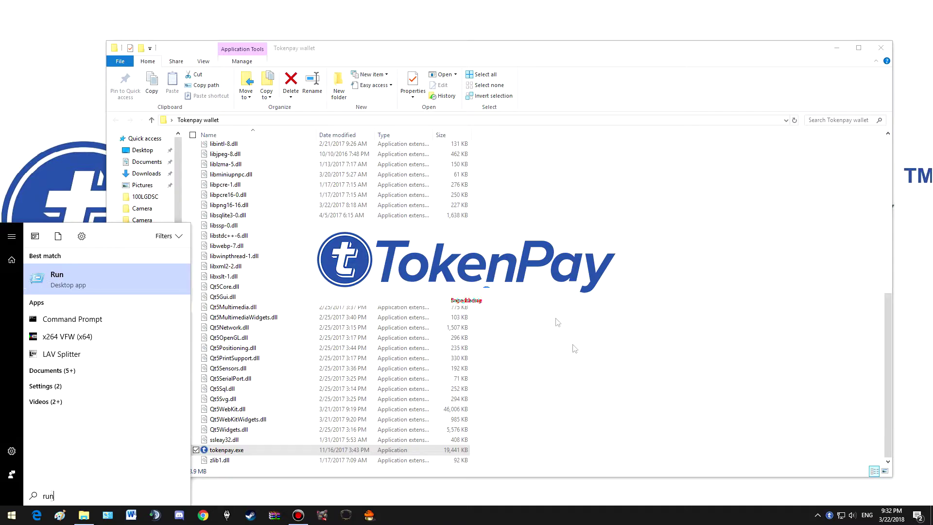
click(68, 280)
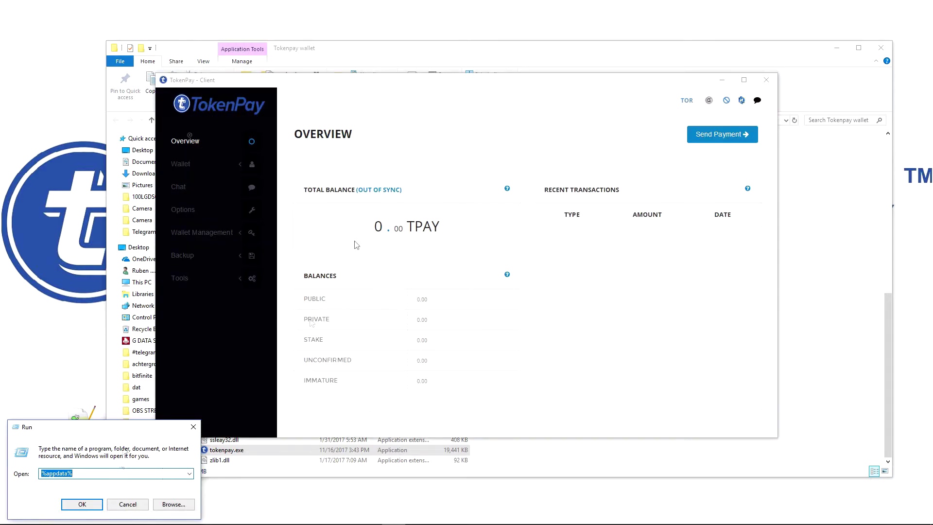
- Open the regenerated TokenPay folder under AppData\Roaming
click(78, 504)
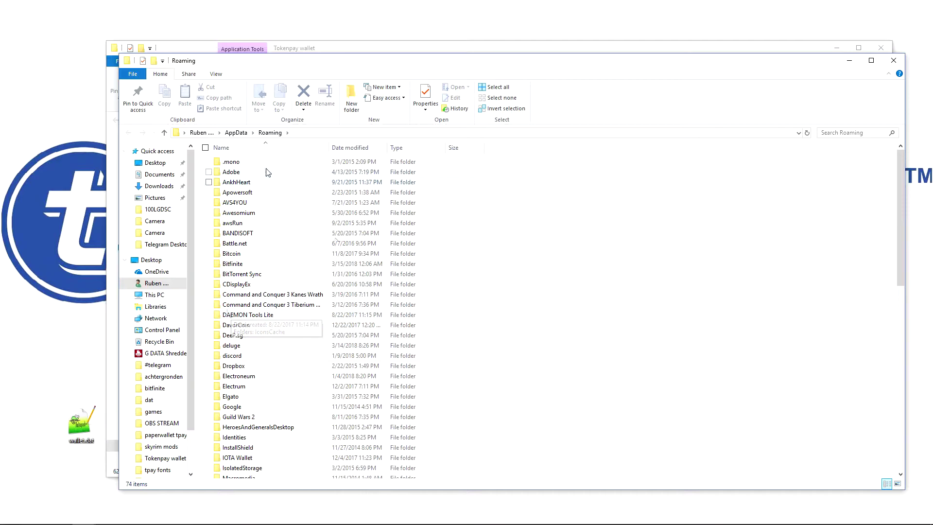
scroll(272, 175, down, 15)
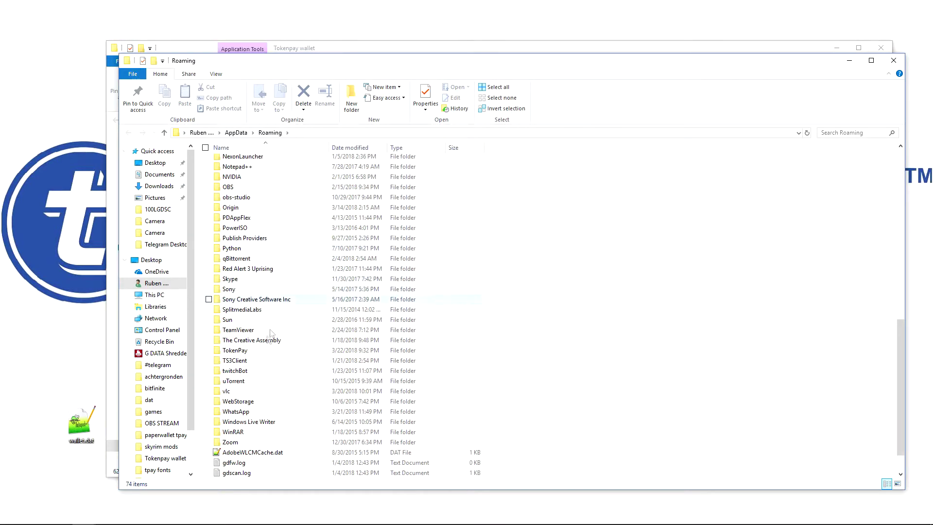
double_click(235, 350)
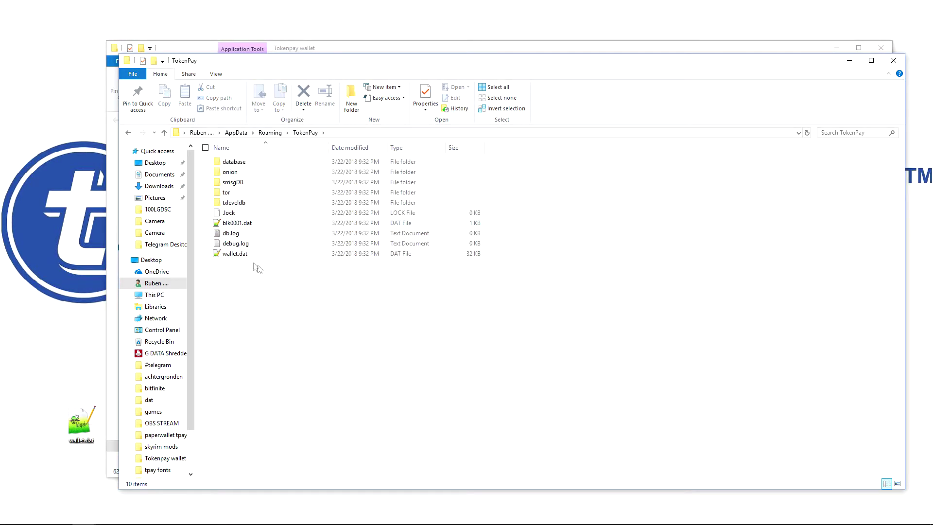
- Delete the new wallet.dat and drag the 344 KB desktop backup wallet.dat into its place
drag(245, 258, 244, 253)
right_click(244, 253)
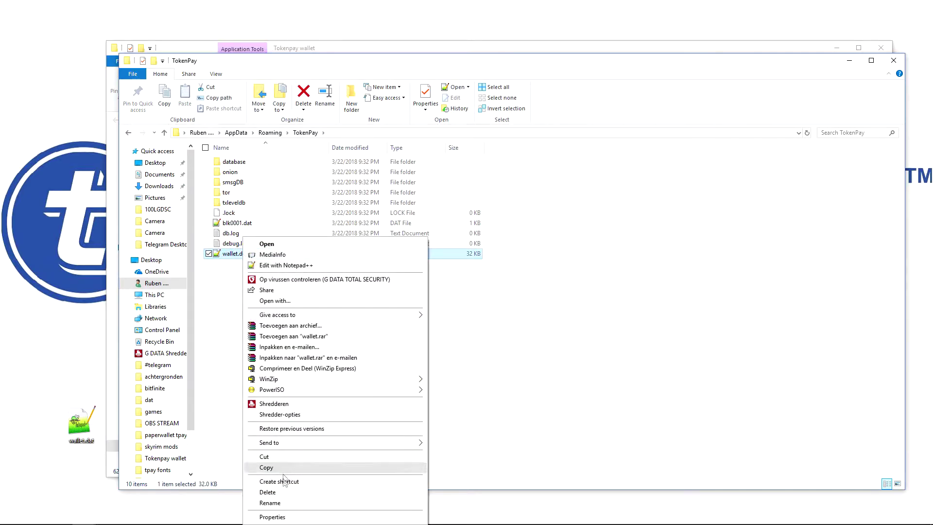
click(270, 493)
drag(78, 422, 240, 277)
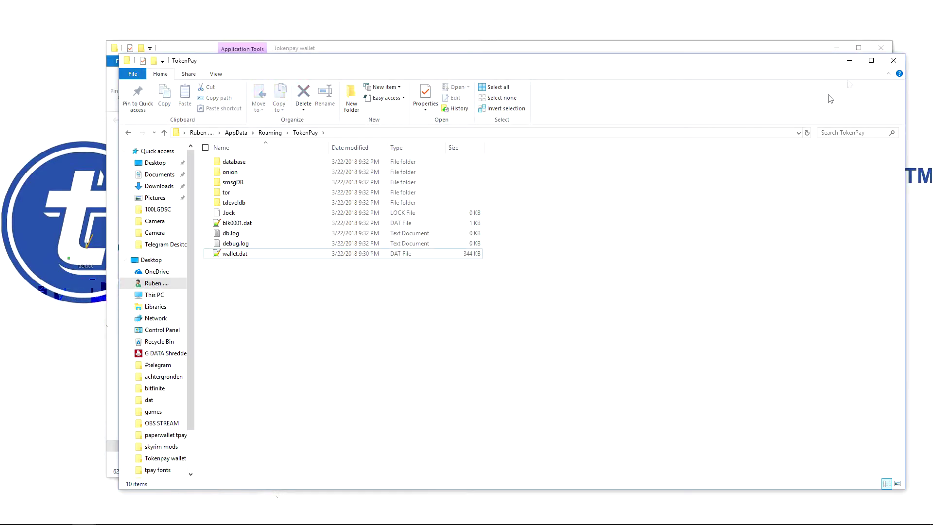
click(891, 61)
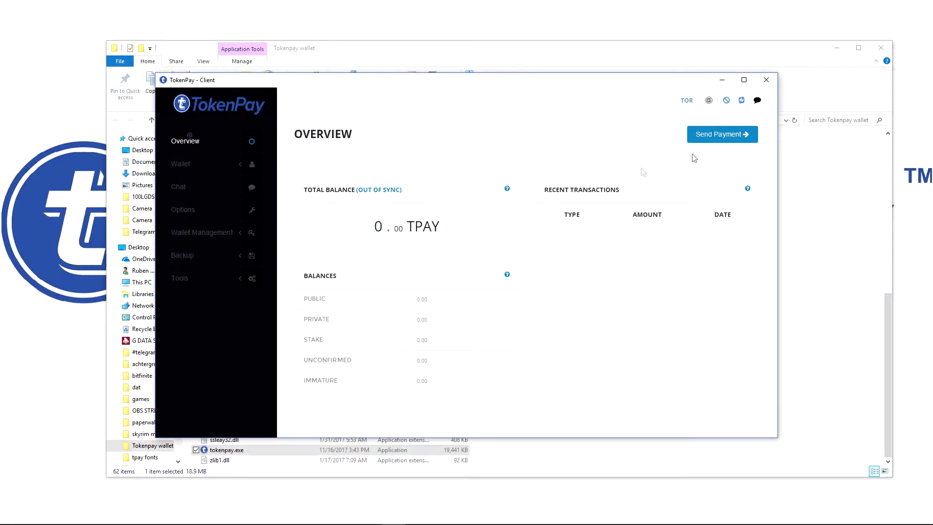
- Close the client and relaunch tokenpay.exe as administrator to load the restored March 2018 transactions
click(763, 78)
right_click(238, 450)
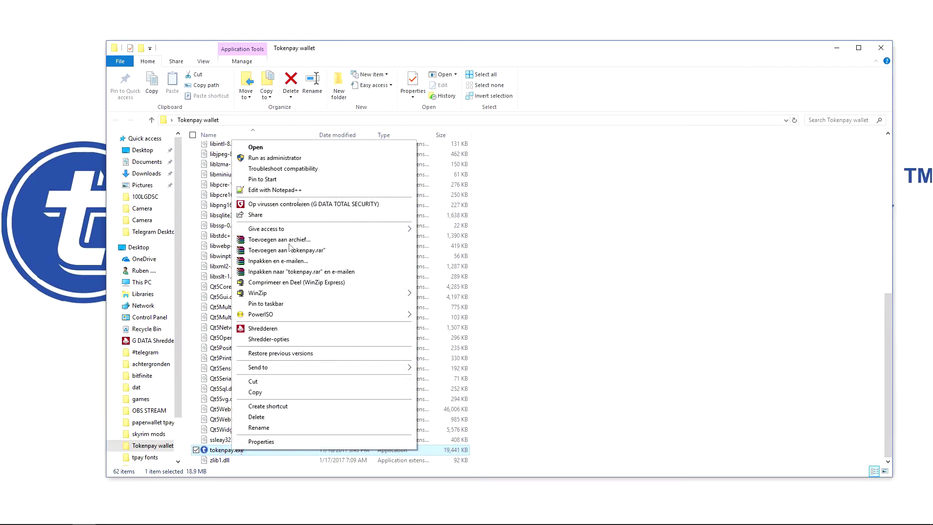
click(298, 158)
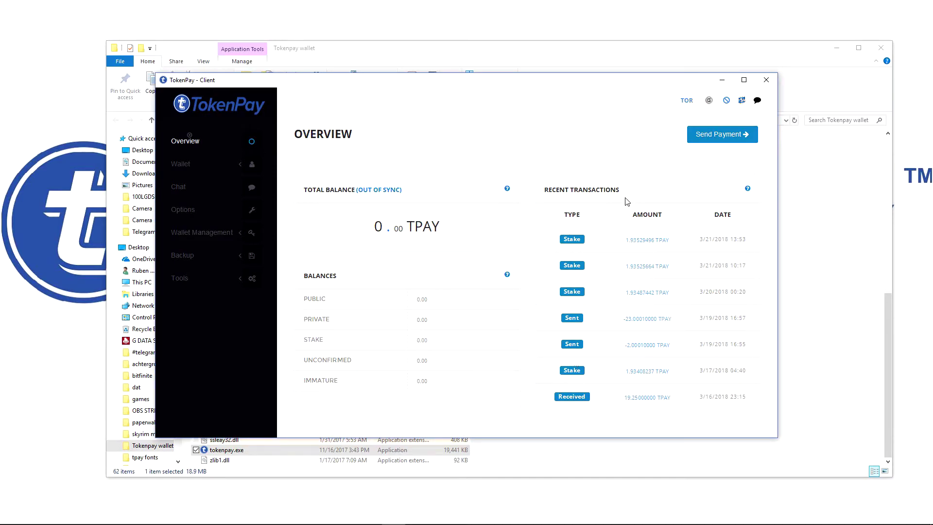
click(555, 203)
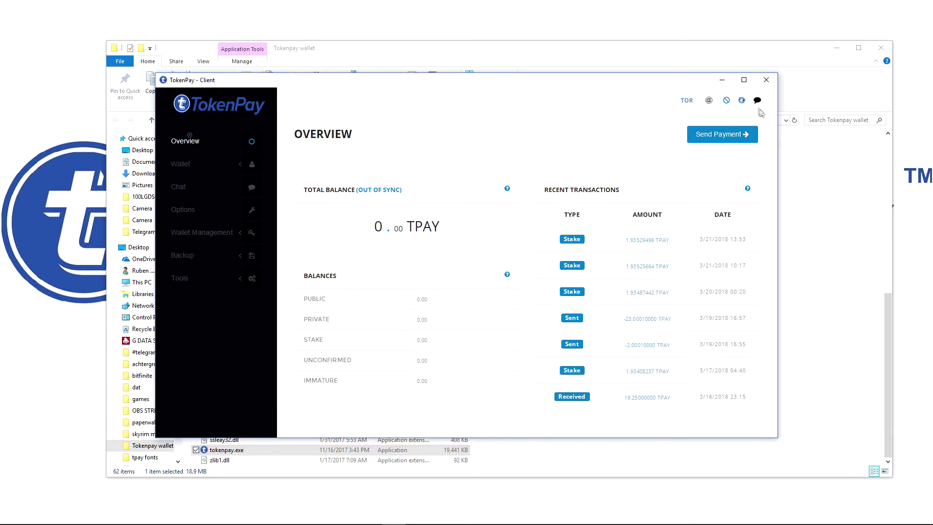